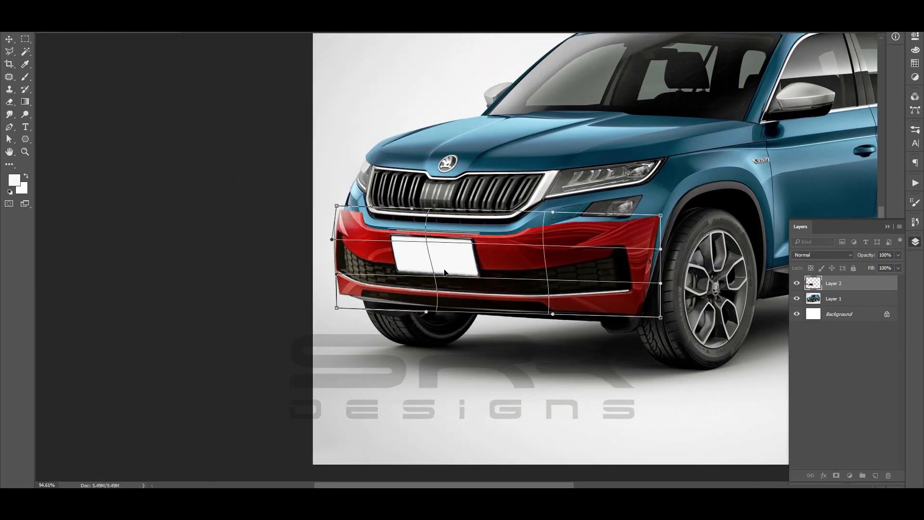
# Commit the bumper warp and shift its Hue to -155 so it turns body blue
pyautogui.press('Return')
pyautogui.hotkey('ctrl', 'u')
pyautogui.moveTo(735, 228); pyautogui.dragTo(652, 225)
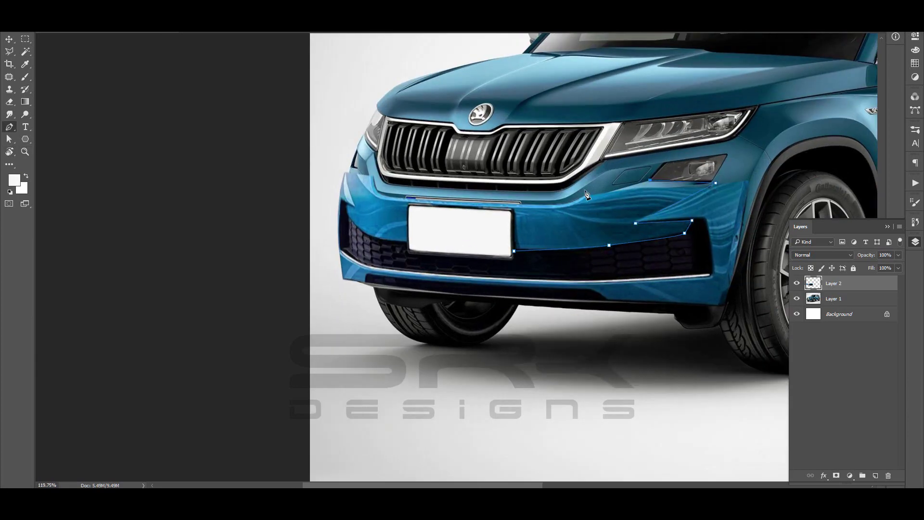
# On a new layer, paint the vent and chrome near the plate in body blue
pyautogui.rightClick(624, 220)
pyautogui.click(645, 254)
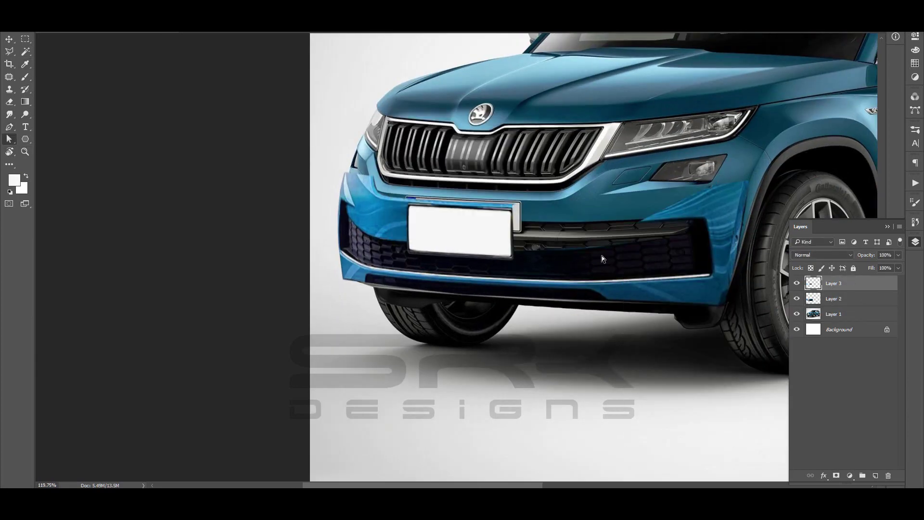
pyautogui.rightClick(557, 223)
pyautogui.moveTo(521, 227); pyautogui.dragTo(590, 228)
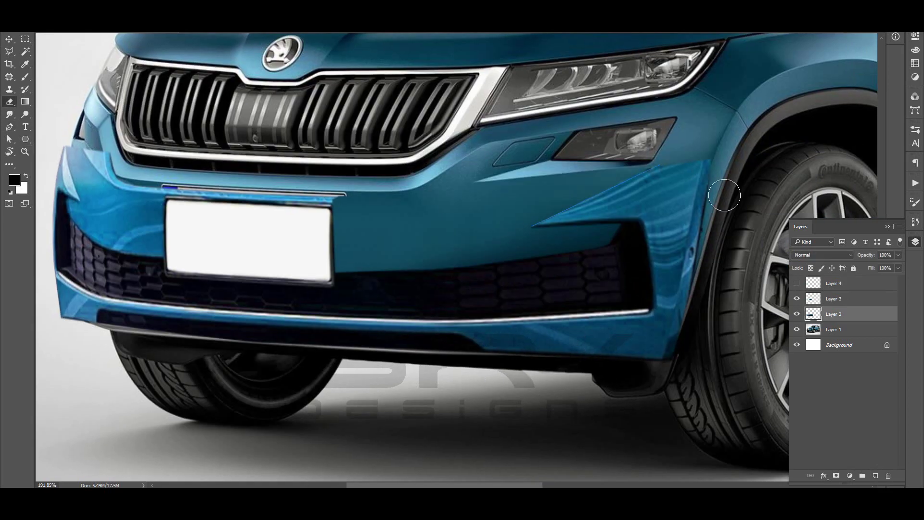
# Erase blue overspill along the wheel arch and turn the bumper path into a selection
pyautogui.moveTo(724, 195); pyautogui.dragTo(674, 356)
pyautogui.rightClick(660, 166)
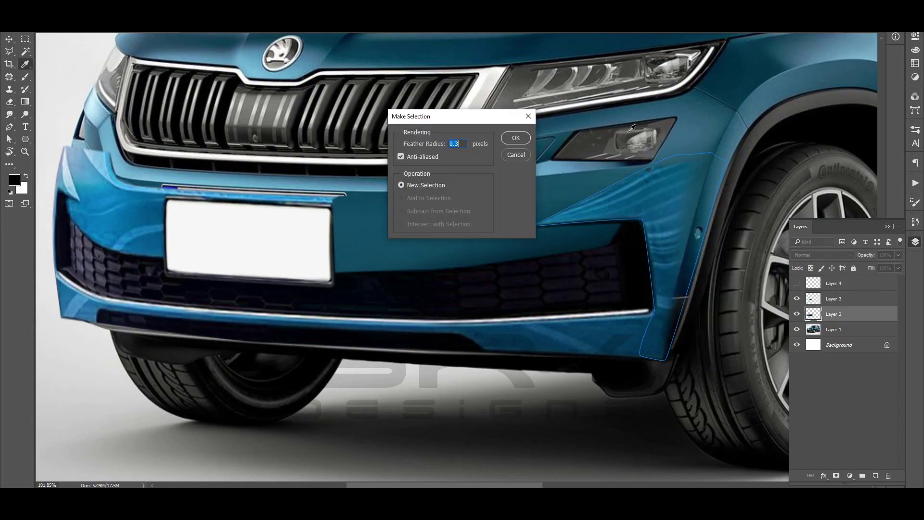
pyautogui.press('Return')
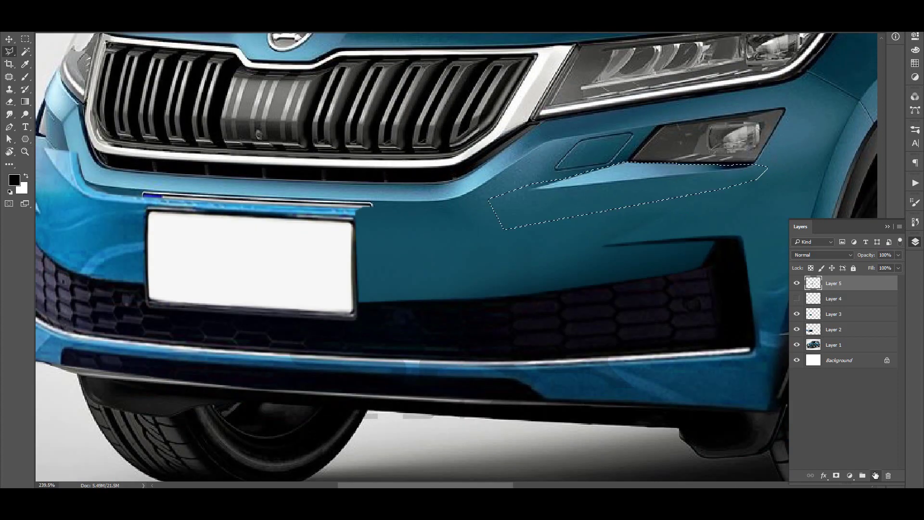
pyautogui.click(874, 476)
pyautogui.hotkey('ctrl', 'd')
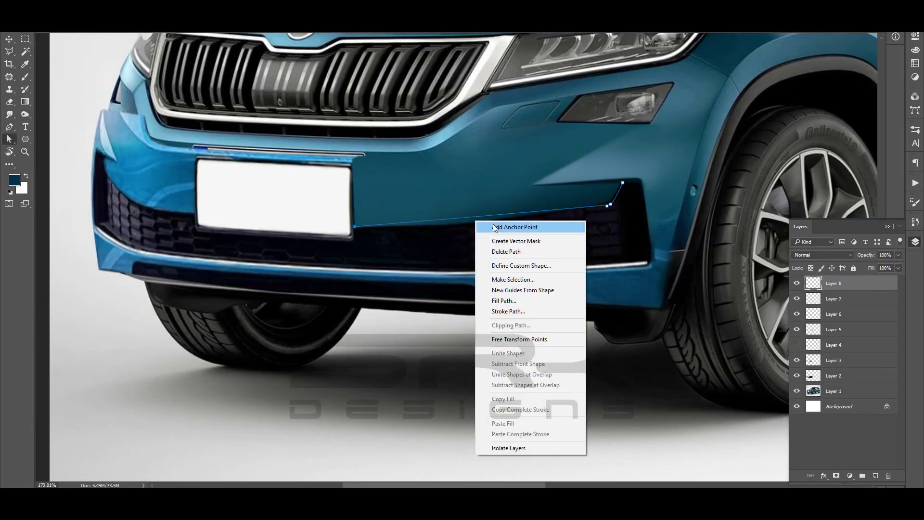
# Pan toward the front wheel and zoom out to show the whole car
pyautogui.moveTo(651, 244); pyautogui.dragTo(563, 296)
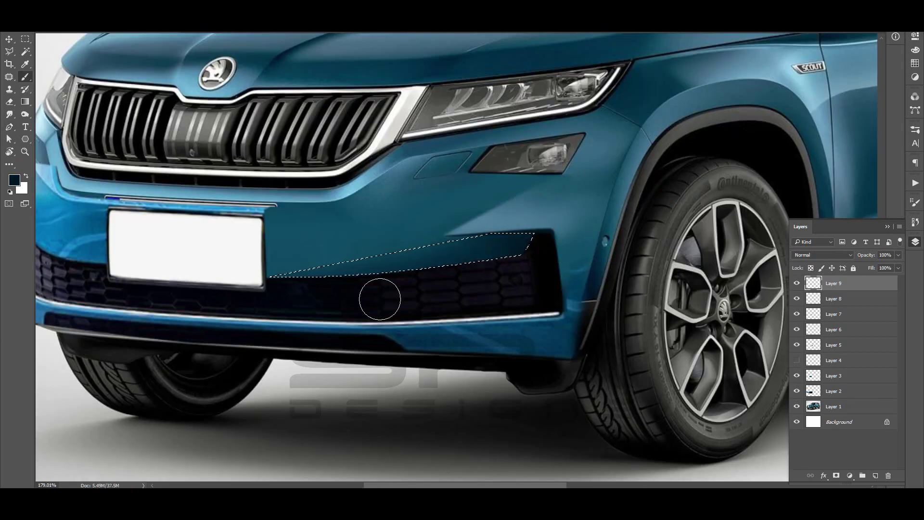
pyautogui.press('z')
pyautogui.hotkey('ctrl', '0')
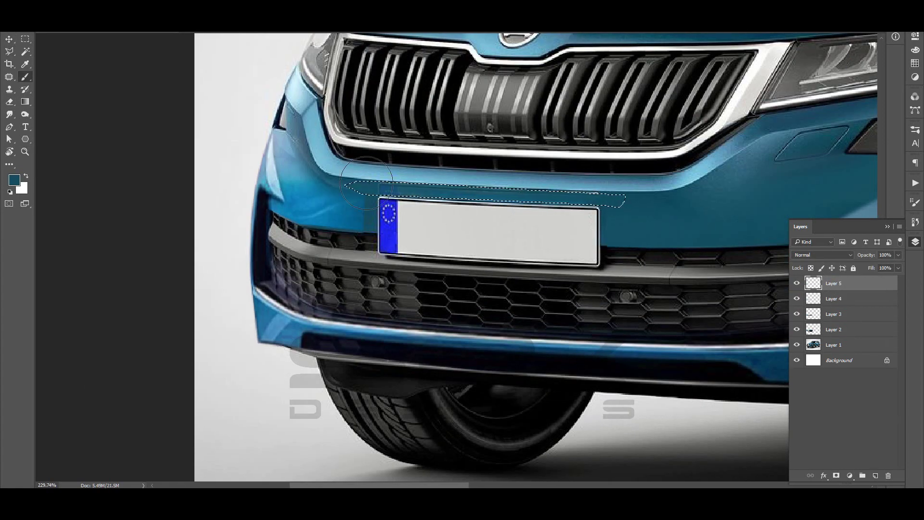
# Add a new layer and sample a lighter body blue for the bumper left of the plate
pyautogui.press('z')
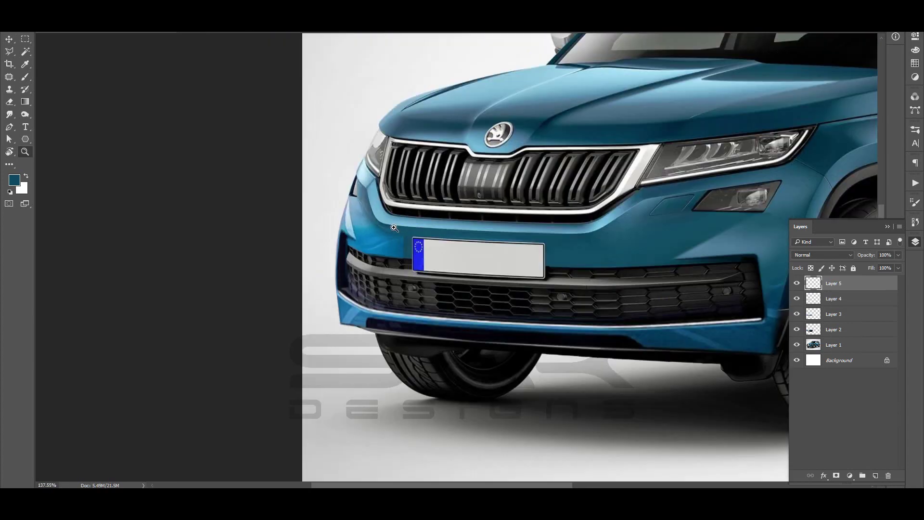
pyautogui.moveTo(594, 185); pyautogui.dragTo(709, 218)
pyautogui.press('z')
pyautogui.hotkey('ctrl', '0')
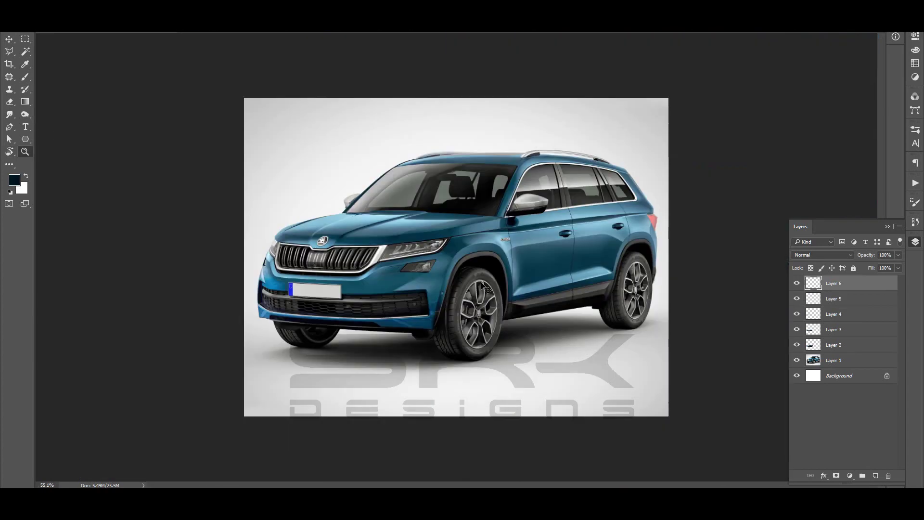
pyautogui.moveTo(270, 168)
pyautogui.mouseDown()
pyautogui.moveTo(326, 168)
pyautogui.moveTo(375, 226)
pyautogui.mouseUp()
pyautogui.click(875, 476)
pyautogui.press('b')
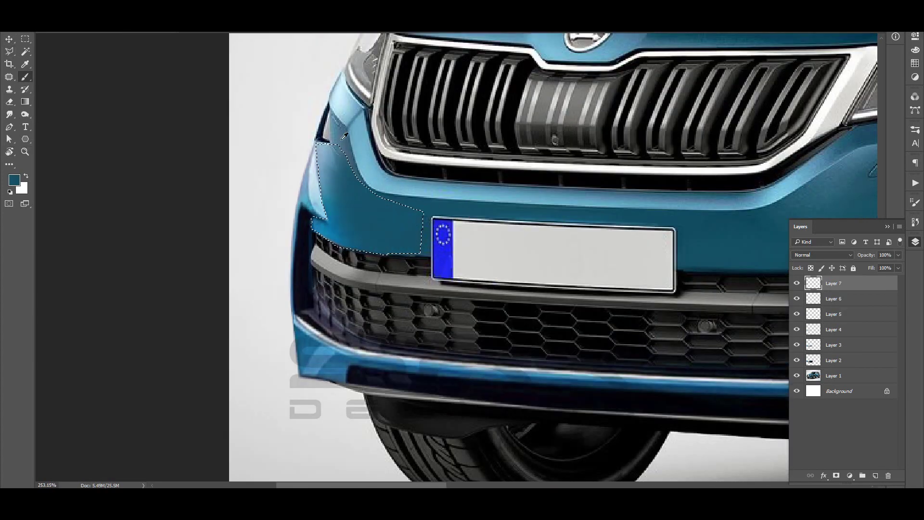
pyautogui.keyDown('alt'); pyautogui.click(327, 141); pyautogui.keyUp('alt')
# Outline the bumper area left of the plate and touch up the lower corner
pyautogui.hotkey('ctrl', '0')
pyautogui.press('z')
pyautogui.press('l')
pyautogui.click(421, 196)
pyautogui.moveTo(457, 206)
pyautogui.mouseDown()
pyautogui.moveTo(485, 207)
pyautogui.moveTo(412, 249)
pyautogui.mouseUp()
pyautogui.press('r')
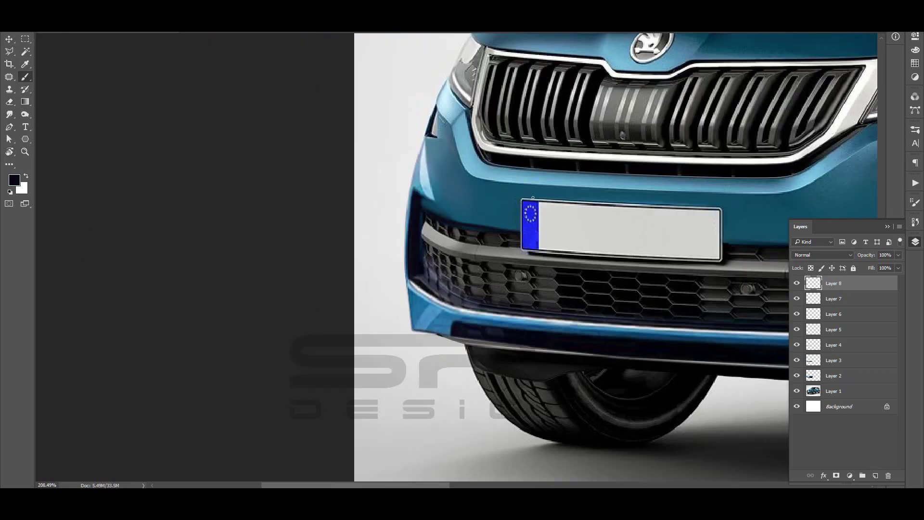
pyautogui.press('z')
pyautogui.keyDown('alt'); pyautogui.click(623, 278); pyautogui.keyUp('alt')
# Paste and transform a dark trim piece at the intake's left end
pyautogui.click(623, 278)
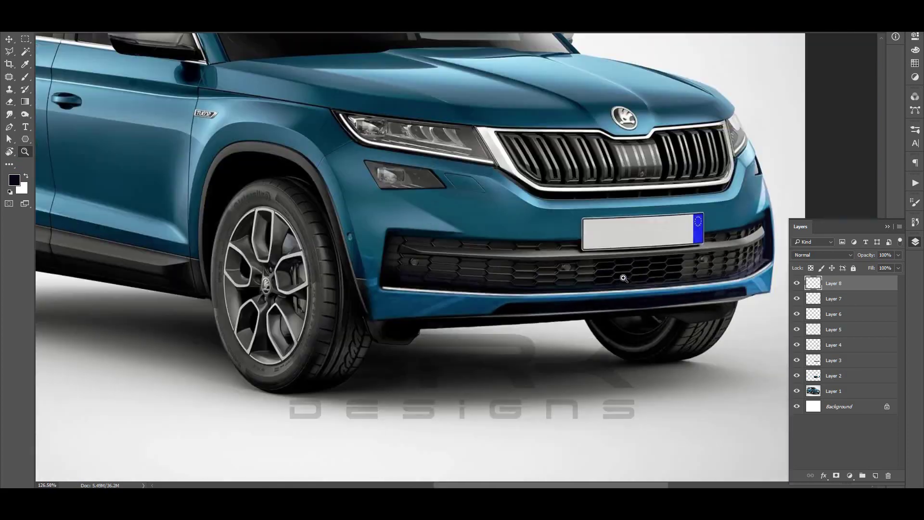
pyautogui.hotkey('ctrl', '0')
pyautogui.hotkey('ctrl', 'j')
pyautogui.hotkey('ctrl', 't')
pyautogui.rightClick(471, 283)
pyautogui.click(515, 412)
pyautogui.press('Return')
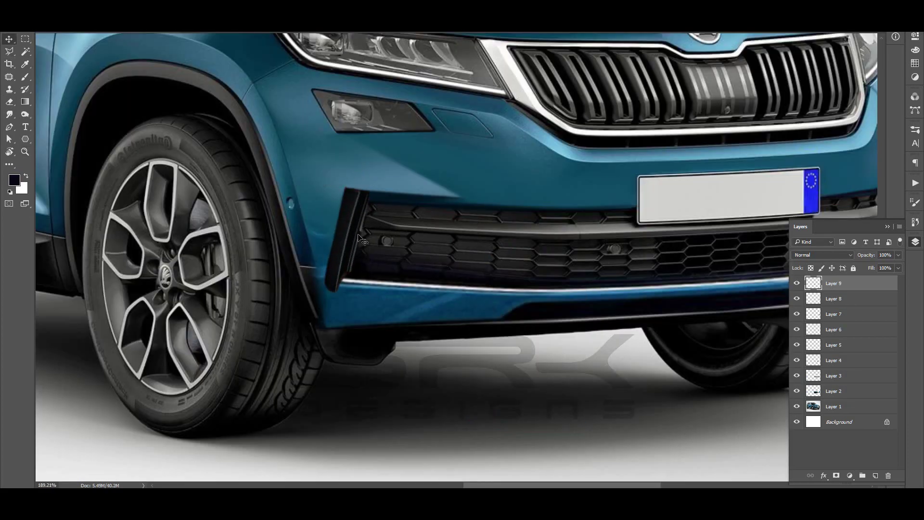
pyautogui.press('Return')
pyautogui.press('r')
pyautogui.moveTo(353, 302); pyautogui.dragTo(327, 193)
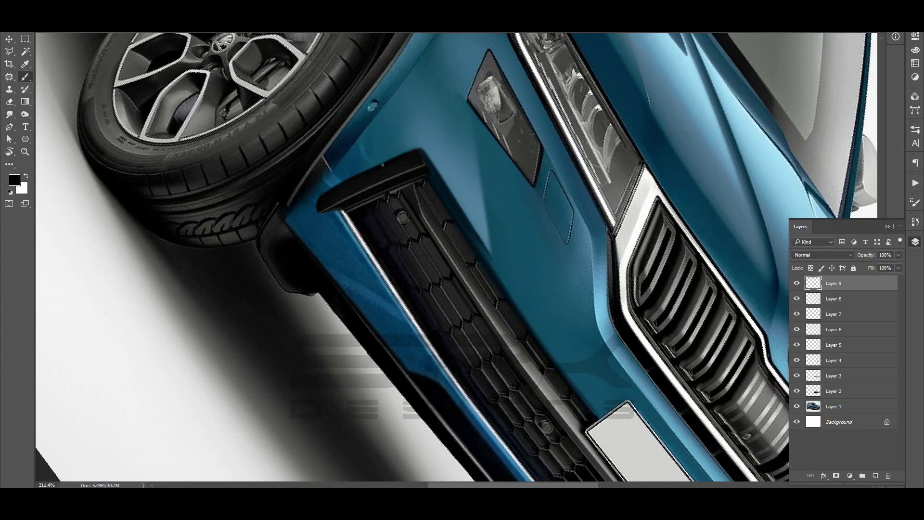
pyautogui.press('Escape')
# Duplicate the trim piece and move the copy to the intake's right end
pyautogui.hotkey('ctrl', '0')
pyautogui.hotkey('ctrl', '+')
pyautogui.hotkey('ctrl', 'j')
pyautogui.hotkey('ctrl', 't')
pyautogui.moveTo(548, 292); pyautogui.dragTo(552, 302)
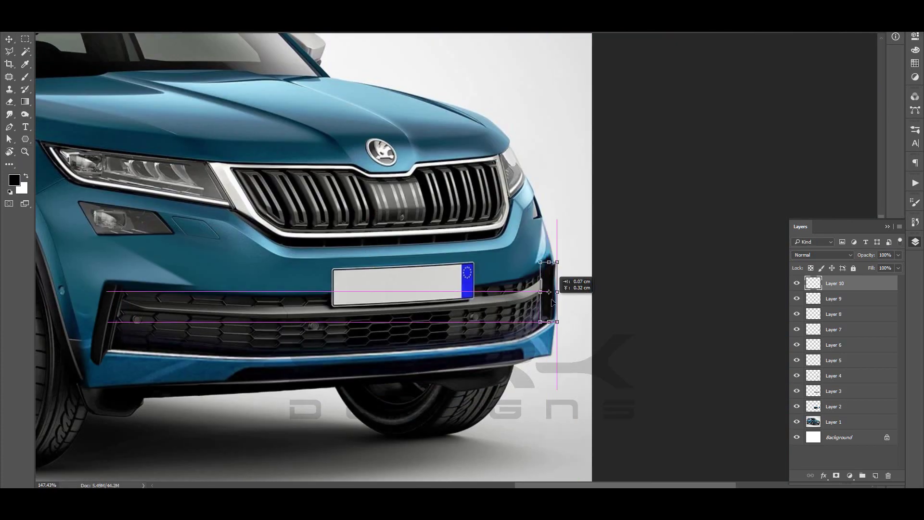
pyautogui.scroll(4, 552, 301)
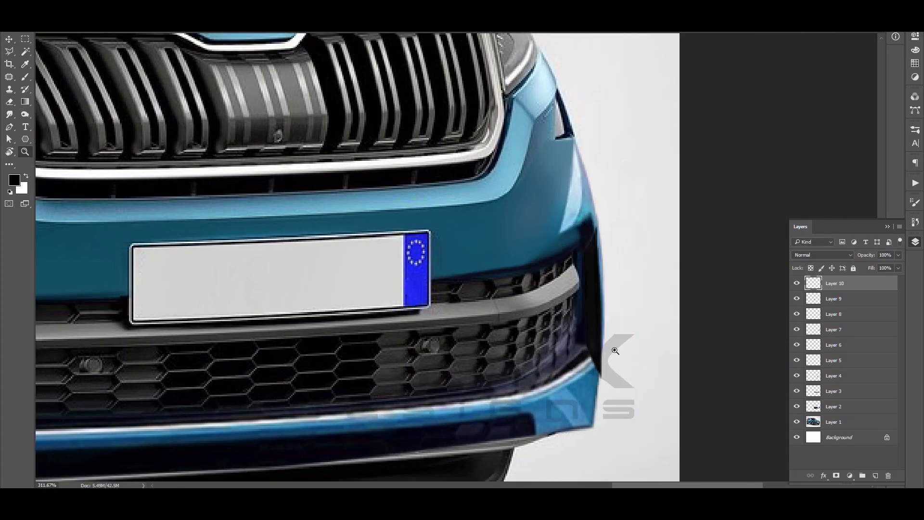
pyautogui.scroll(1, 614, 350)
pyautogui.press('r')
pyautogui.moveTo(619, 299); pyautogui.dragTo(334, 191)
pyautogui.press('Escape')
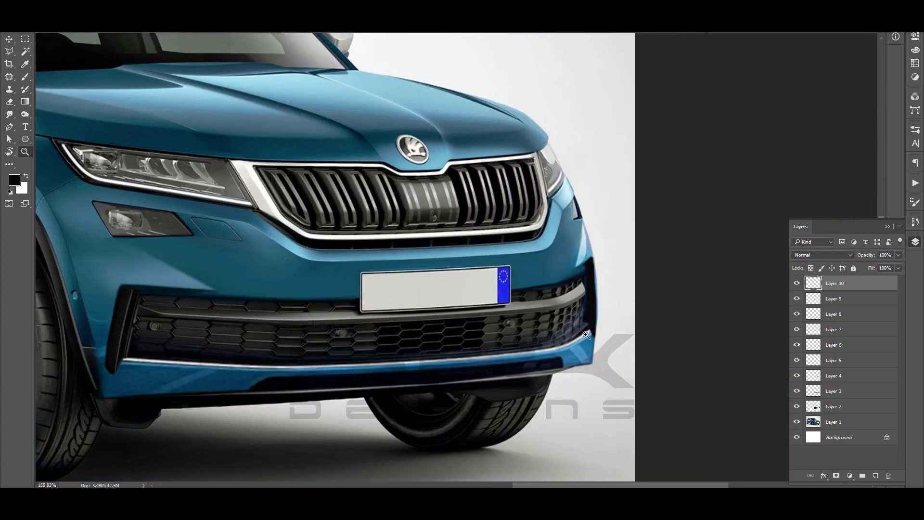
pyautogui.scroll(2, 322, 201)
pyautogui.moveTo(553, 279); pyautogui.dragTo(421, 156)
# Sample the body blue and prepare a straight-edged selection around the plate
pyautogui.keyDown('alt'); pyautogui.click(421, 156); pyautogui.keyUp('alt')
pyautogui.press('Escape')
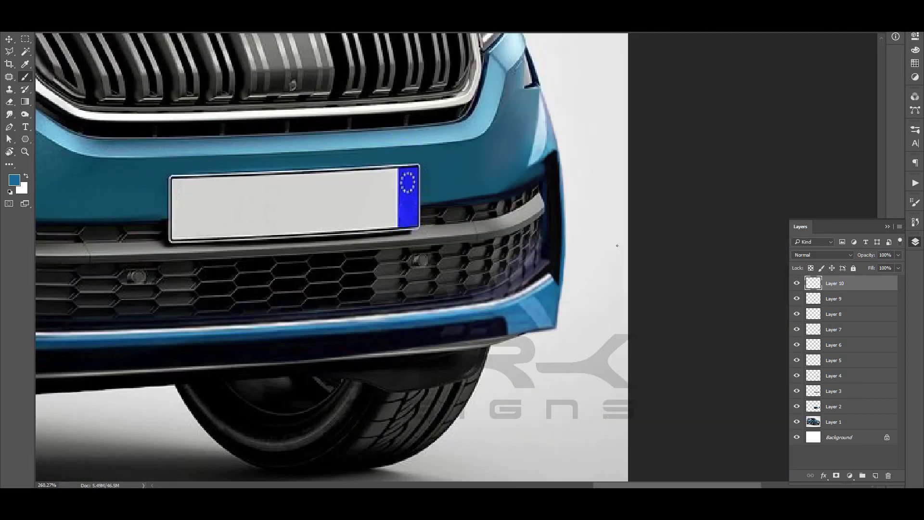
pyautogui.hotkey('ctrl', '0')
pyautogui.scroll(5, 711, 346)
pyautogui.press('l')
# Paint a black border around the number plate on a new layer
pyautogui.click(423, 221)
pyautogui.hotkey('ctrl', 'alt', 'shift', 'n')
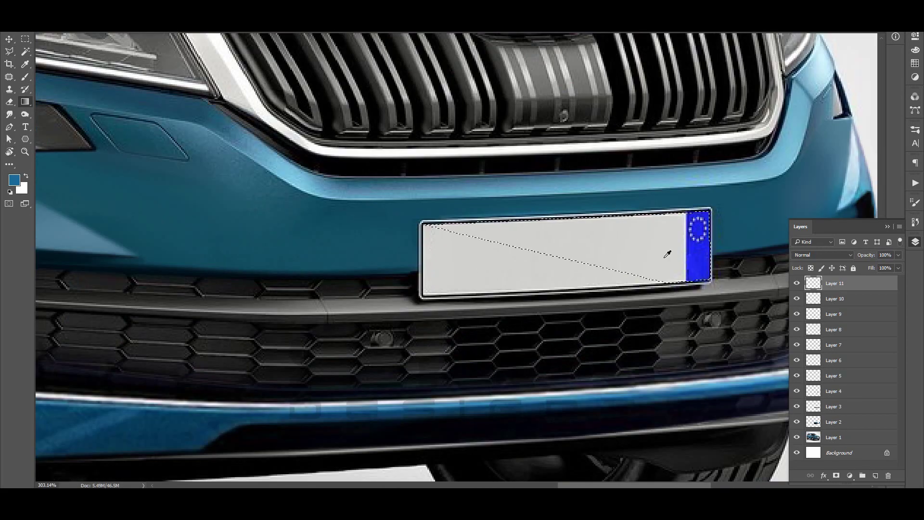
pyautogui.press('r')
pyautogui.moveTo(671, 252); pyautogui.dragTo(618, 223)
pyautogui.press('d')
pyautogui.press('b')
pyautogui.press('r')
pyautogui.moveTo(614, 142); pyautogui.dragTo(349, 102)
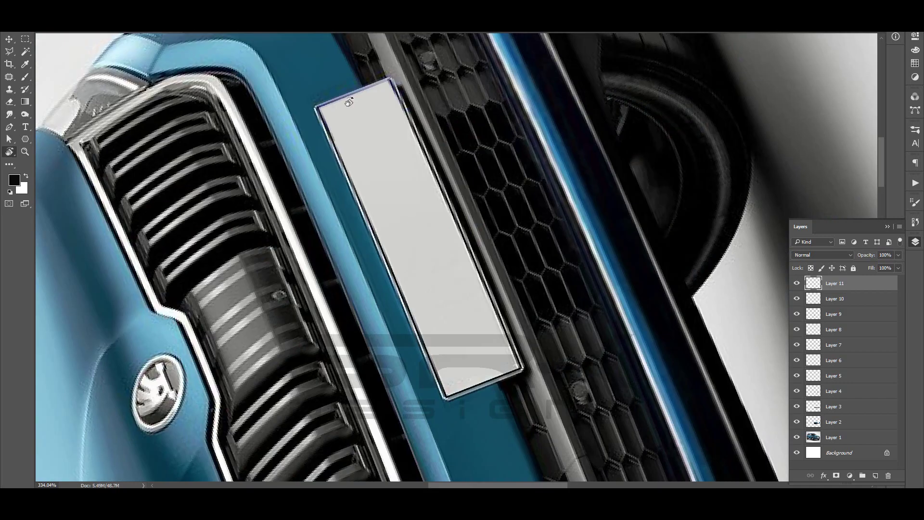
pyautogui.press('Escape')
# Add a new layer and heal the front fender badge area
pyautogui.hotkey('ctrl', '0')
pyautogui.scroll(5, 425, 184)
pyautogui.hotkey('ctrl', 'alt', 'shift', 'n')
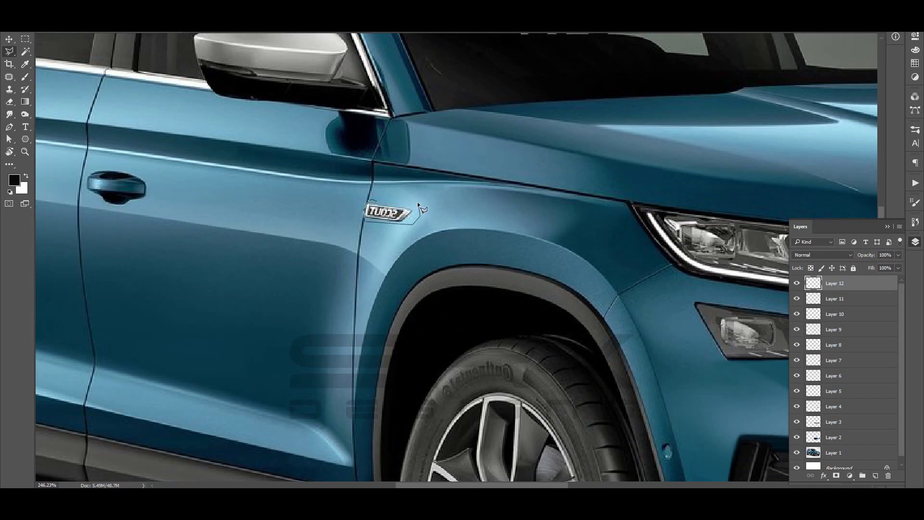
pyautogui.press('j')
pyautogui.scroll(3, 426, 185)
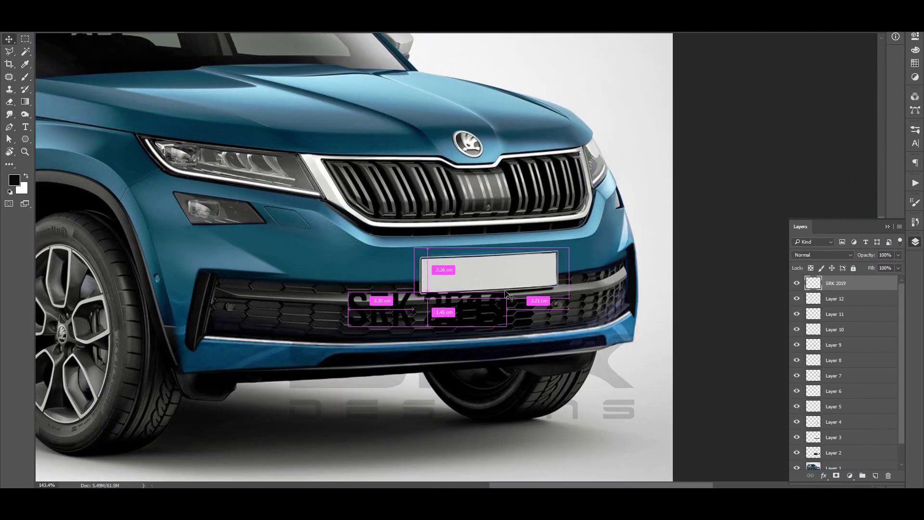
# Commit the SRK 2019 lettering placement on the plate
pyautogui.press('Return')
pyautogui.hotkey('ctrl', '0')
pyautogui.scroll(5, 398, 266)
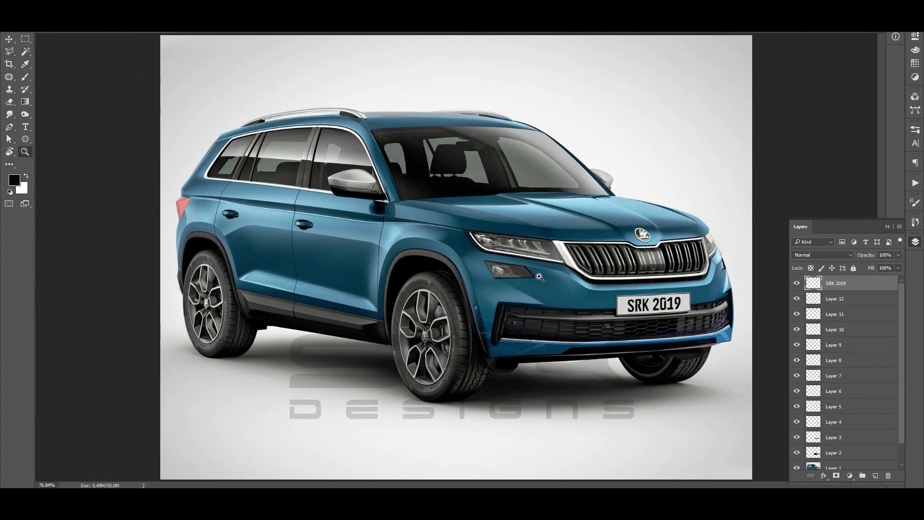
# On a new layer, lasso a bumper detail near the headlight and fill it dark
pyautogui.hotkey('ctrl', 'alt', 'shift', 'n')
pyautogui.press('l')
pyautogui.click(499, 295)
pyautogui.doubleClick(415, 311)
pyautogui.hotkey('alt', 'BackSpace')
pyautogui.hotkey('ctrl', 'd')
# Erase and paint touch-ups on the bumper and plate on new layers
pyautogui.press('e')
pyautogui.hotkey('ctrl', '0')
pyautogui.hotkey('ctrl', 'alt', 'shift', 'n')
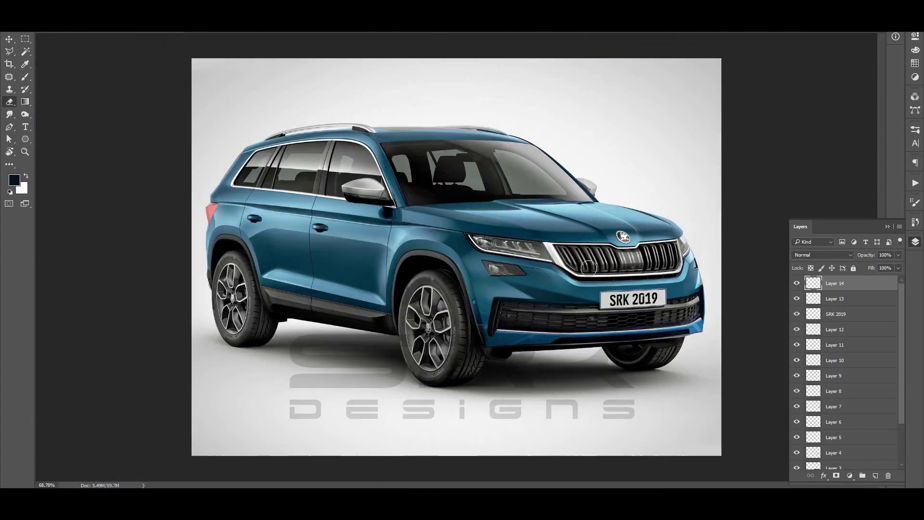
pyautogui.hotkey('ctrl', 'alt', 'shift', 'n')
pyautogui.press('b')
pyautogui.scroll(5, 505, 300)
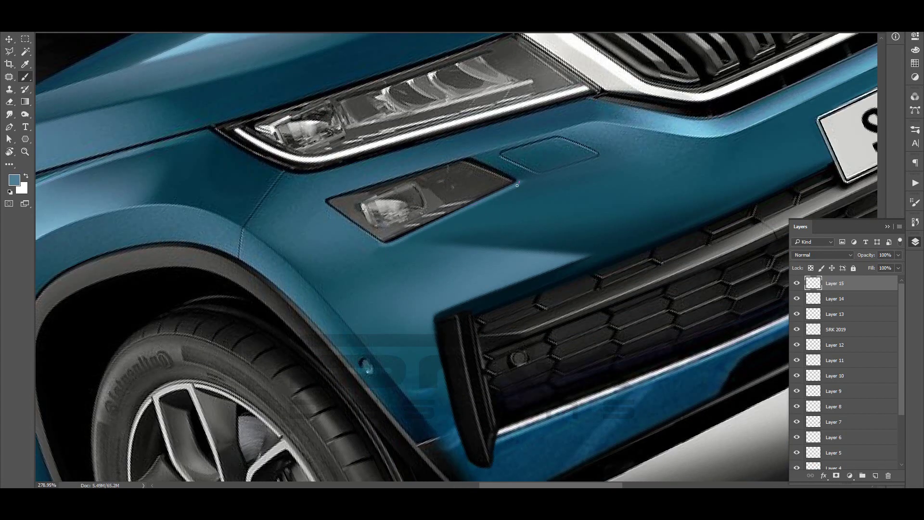
pyautogui.scroll(-5, 517, 185)
pyautogui.scroll(3, 593, 232)
pyautogui.hotkey('ctrl', 'alt', 'shift', 'n')
pyautogui.scroll(3, 535, 233)
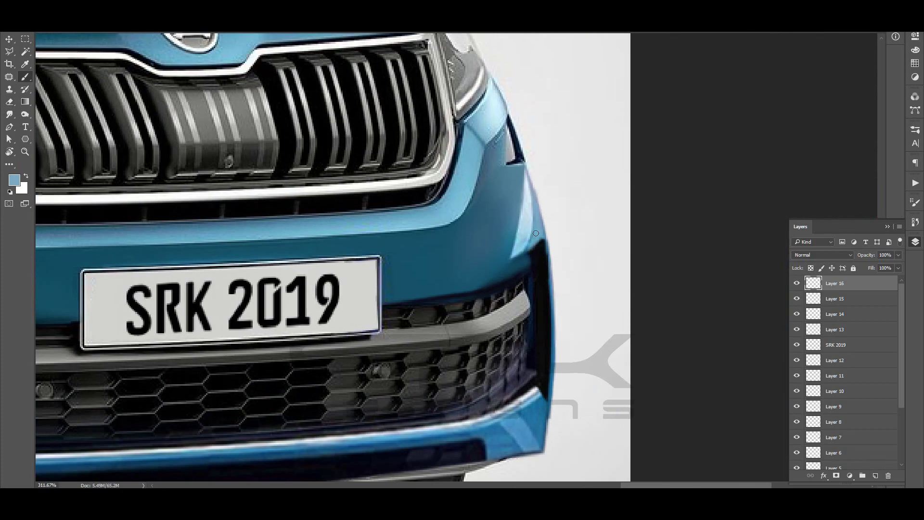
pyautogui.scroll(-3, 541, 230)
# Paste a grille copy, then move and resize it over the original grille
pyautogui.hotkey('ctrl', '0')
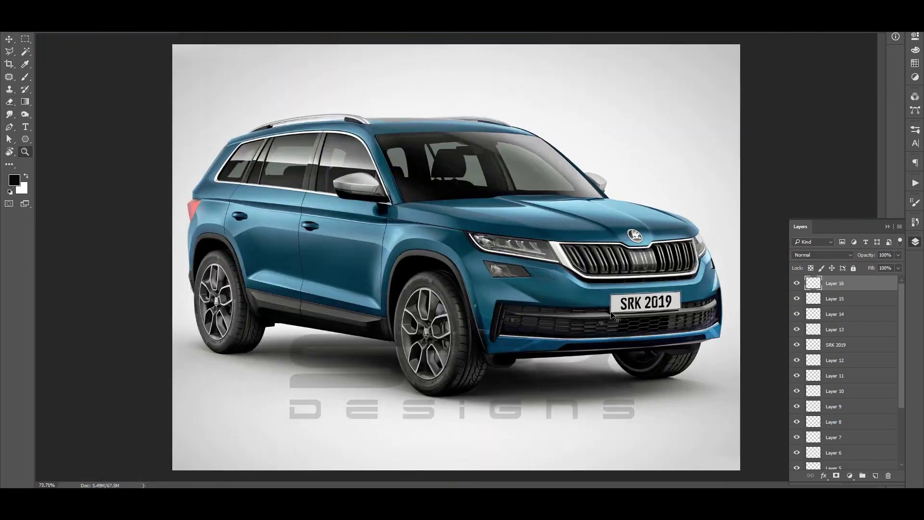
pyautogui.hotkey('ctrl', 'v')
pyautogui.hotkey('ctrl', 't')
pyautogui.scroll(3, 487, 276)
pyautogui.moveTo(289, 238); pyautogui.dragTo(626, 236)
pyautogui.scroll(3, 625, 236)
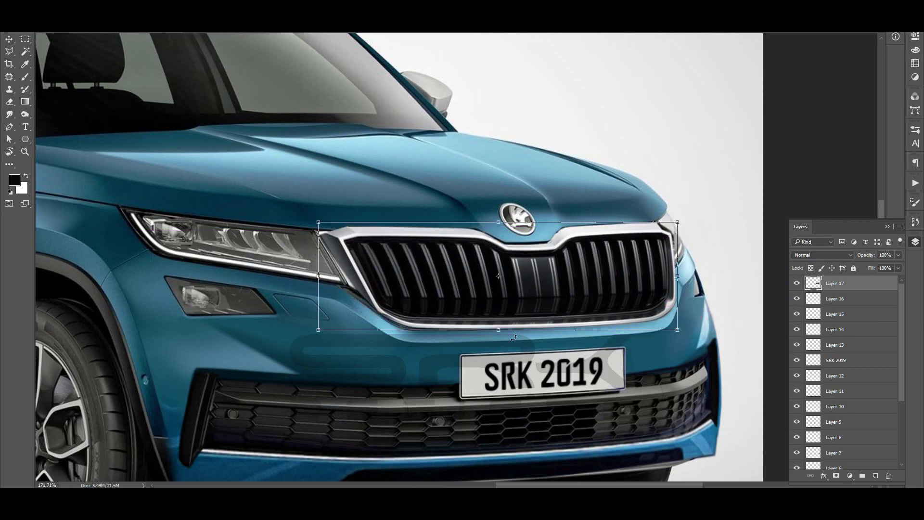
pyautogui.moveTo(319, 278); pyautogui.dragTo(334, 278)
pyautogui.scroll(-2, 334, 278)
# Warp the new grille to follow the front's curve and reveal the dark grille layer
pyautogui.scroll(2, 529, 270)
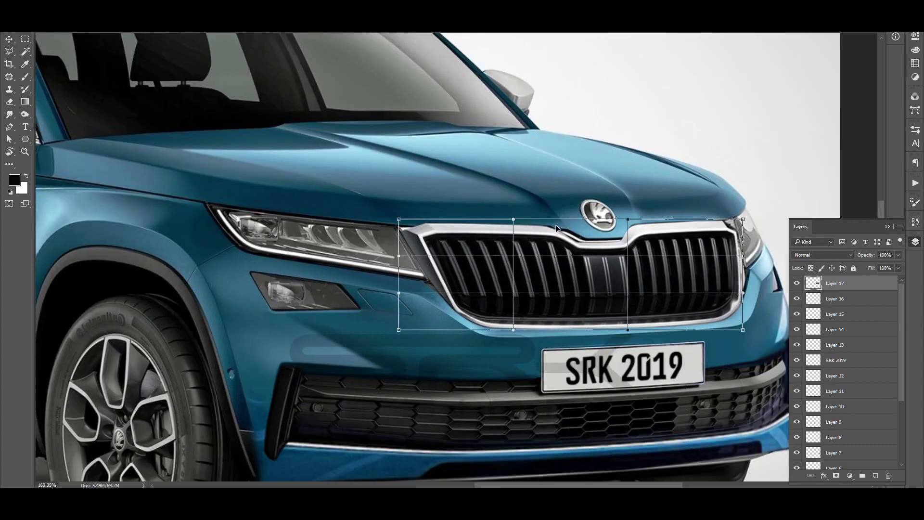
pyautogui.moveTo(631, 226); pyautogui.dragTo(643, 220)
pyautogui.press('Return')
pyautogui.scroll(-3, 605, 180)
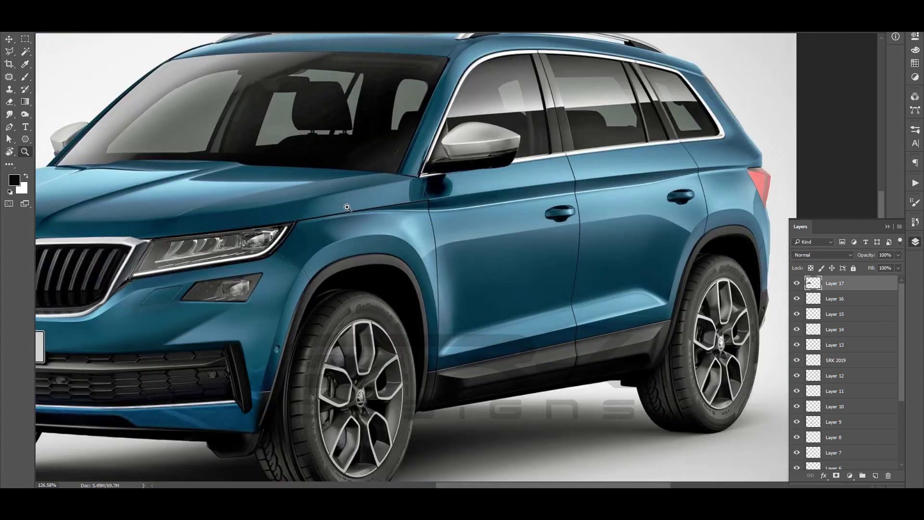
pyautogui.scroll(4, 605, 181)
pyautogui.click(796, 283)
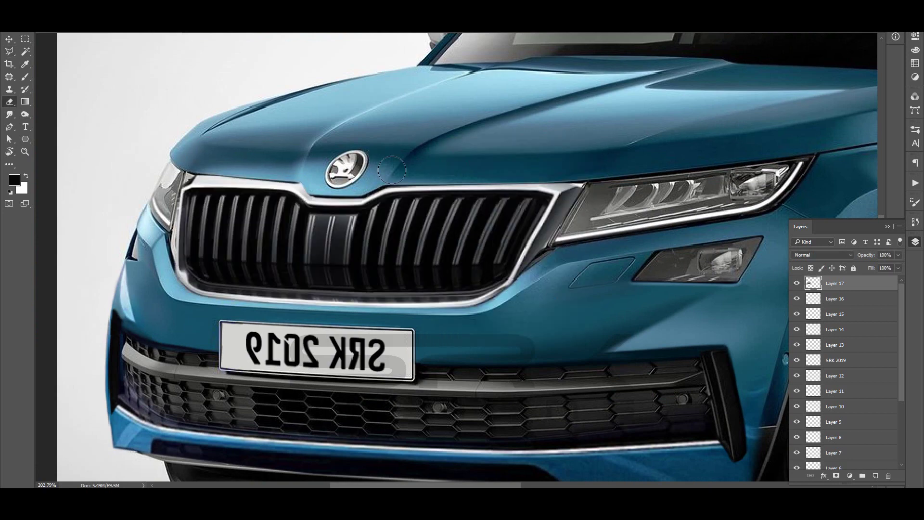
pyautogui.hotkey('ctrl', 'd')
pyautogui.scroll(-3, 523, 254)
pyautogui.scroll(4, 523, 254)
# Paint black shading into the grille slats with the brush
pyautogui.press('b')
pyautogui.scroll(1, 495, 249)
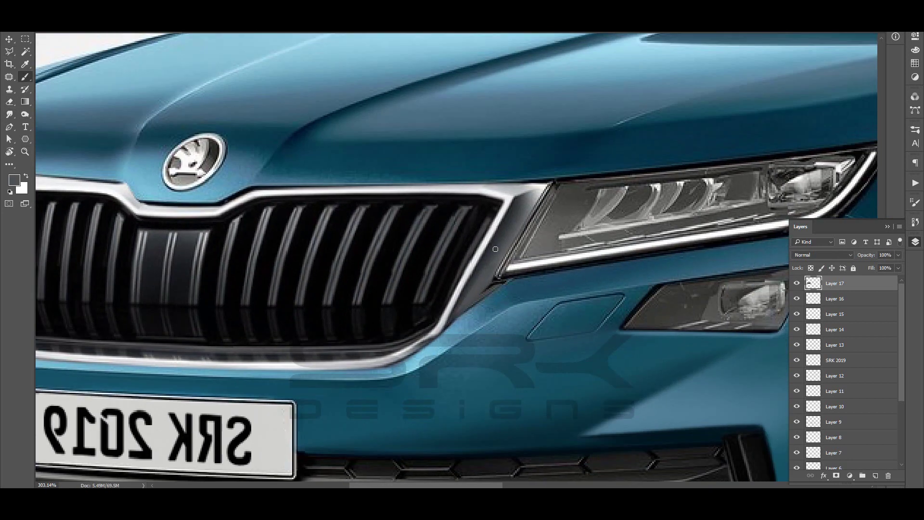
pyautogui.press('d')
pyautogui.scroll(-1, 532, 193)
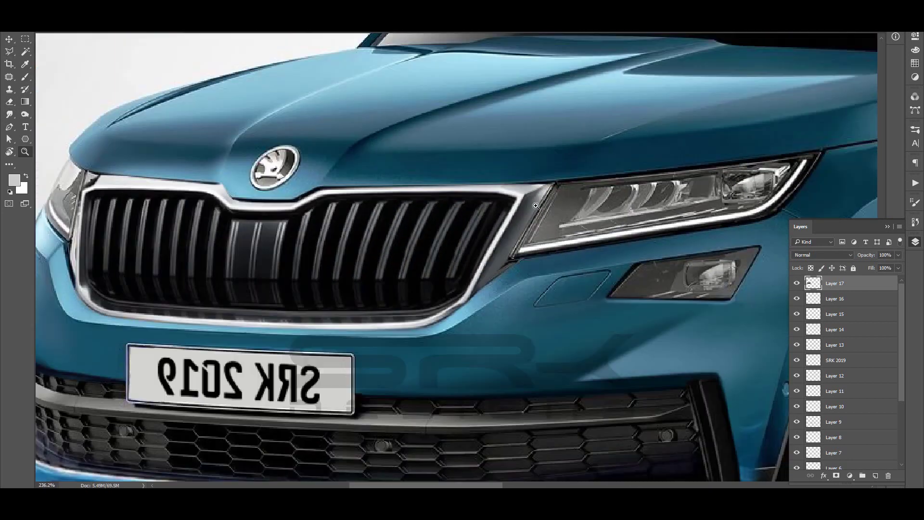
pyautogui.scroll(1, 531, 193)
pyautogui.scroll(-3, 486, 262)
pyautogui.scroll(3, 486, 262)
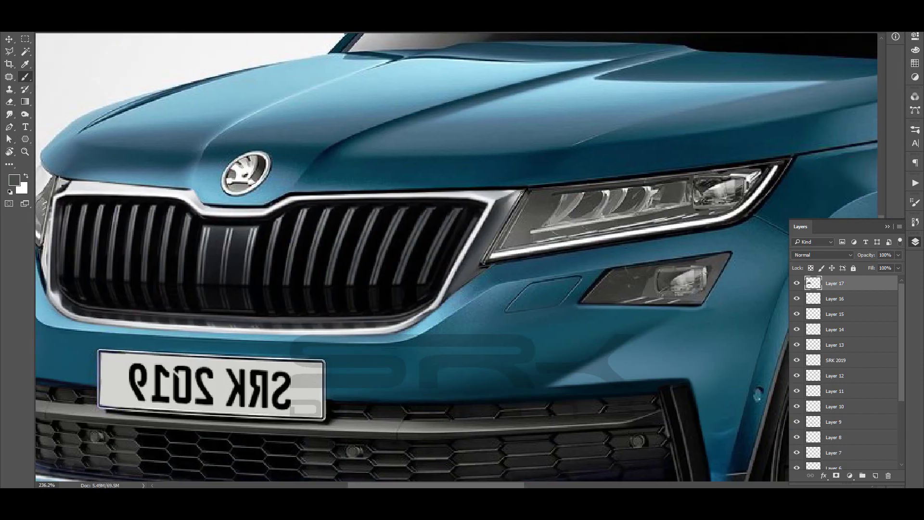
pyautogui.press('b')
pyautogui.scroll(-5, 481, 264)
pyautogui.scroll(5, 519, 229)
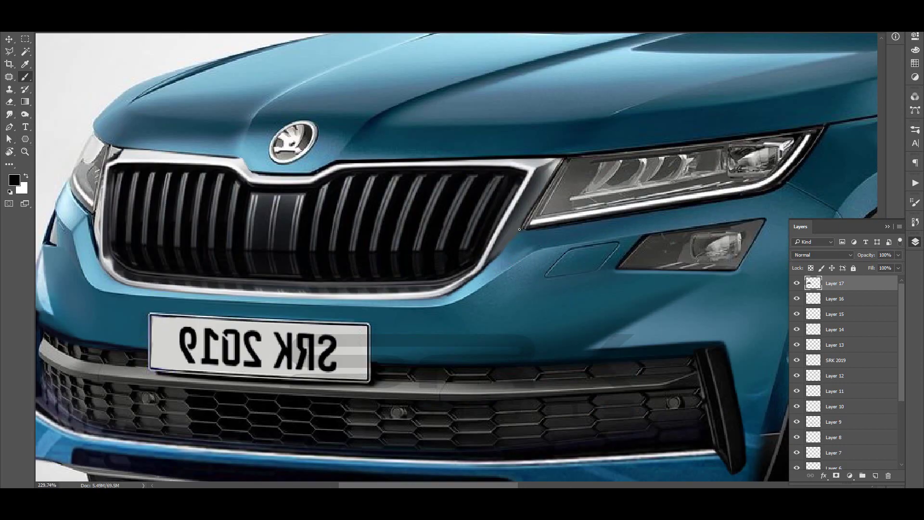
# Rotate the view around the grille and plate for shading, then reset the rotation
pyautogui.press('r')
pyautogui.moveTo(563, 158); pyautogui.dragTo(381, 260)
pyautogui.scroll(-3, 381, 260)
pyautogui.scroll(4, 381, 260)
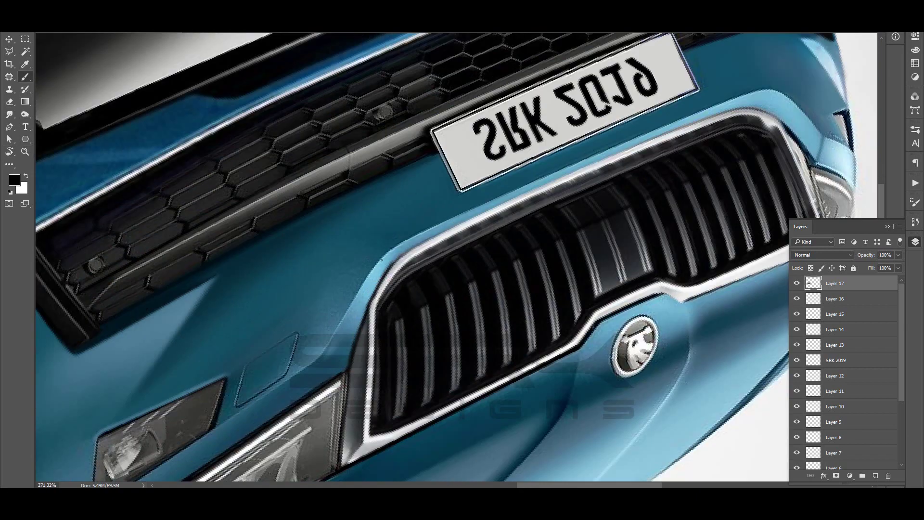
pyautogui.scroll(2, 433, 252)
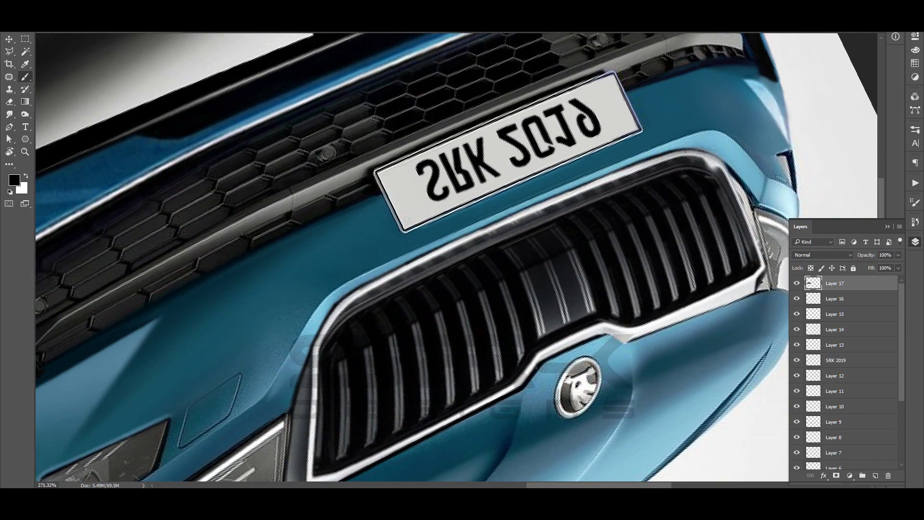
pyautogui.press('r')
pyautogui.moveTo(685, 152); pyautogui.dragTo(480, 124)
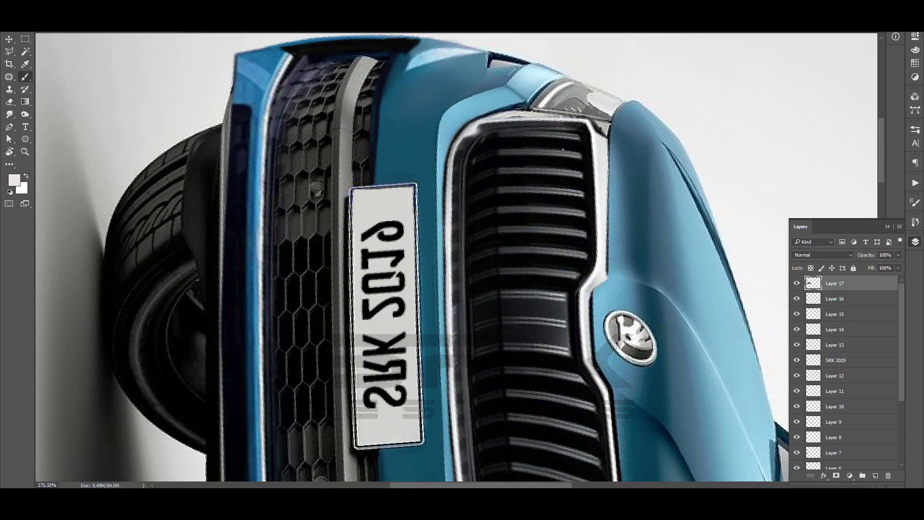
pyautogui.press('Escape')
# Check the layer's transform options, then prepare a straight-edged selection in rotated view
pyautogui.hotkey('ctrl', 't')
pyautogui.rightClick(392, 168)
pyautogui.press('Escape')
pyautogui.press('Escape')
pyautogui.press('l')
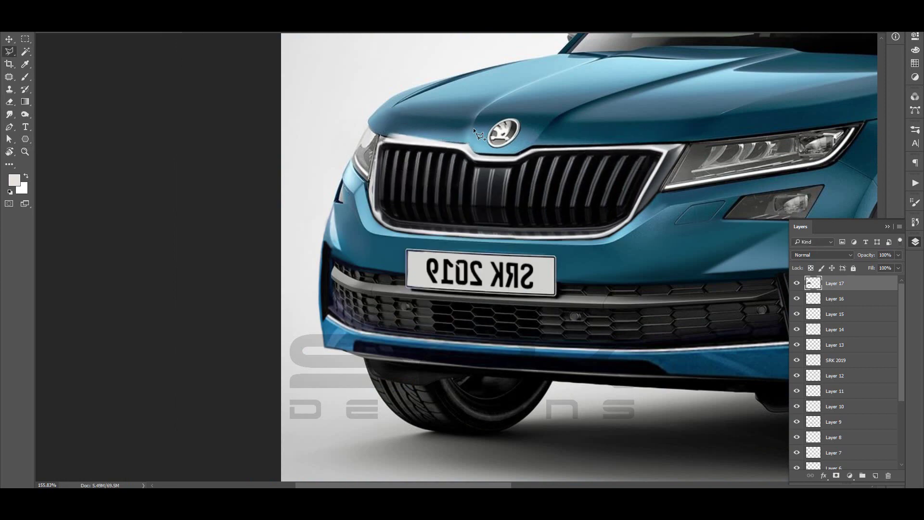
pyautogui.press('r')
pyautogui.scroll(2, 433, 193)
# Paint chrome-edged slat frames on the grille and commit a transform on the badge layer
pyautogui.moveTo(472, 128)
pyautogui.mouseDown()
pyautogui.moveTo(396, 152)
pyautogui.moveTo(405, 155)
pyautogui.mouseUp()
pyautogui.press('b')
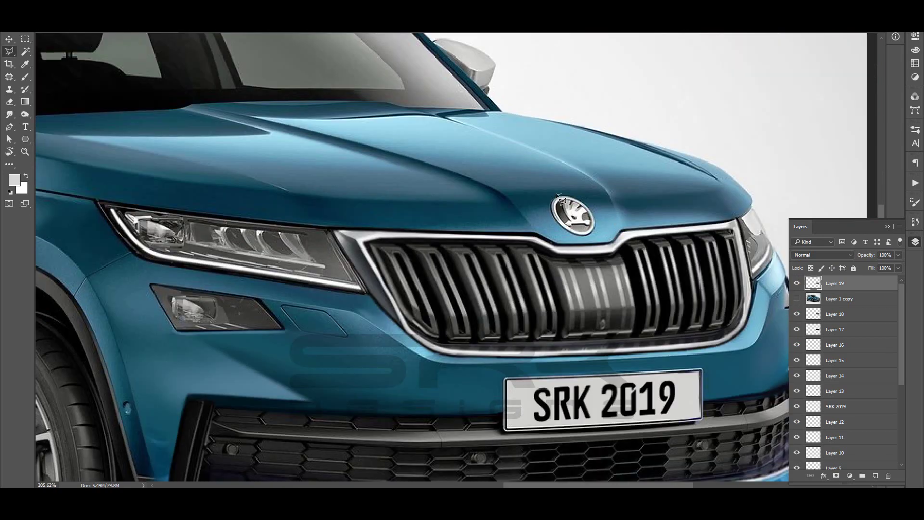
pyautogui.click(840, 303)
pyautogui.press('Return')
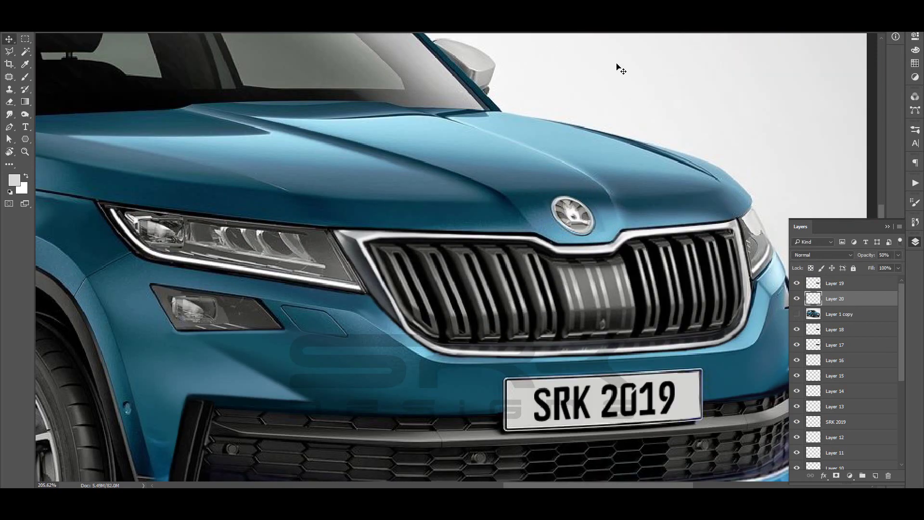
# Erase excess and resize the badge on Layer 1 copy with Free Transform
pyautogui.press('e')
pyautogui.scroll(3, 549, 206)
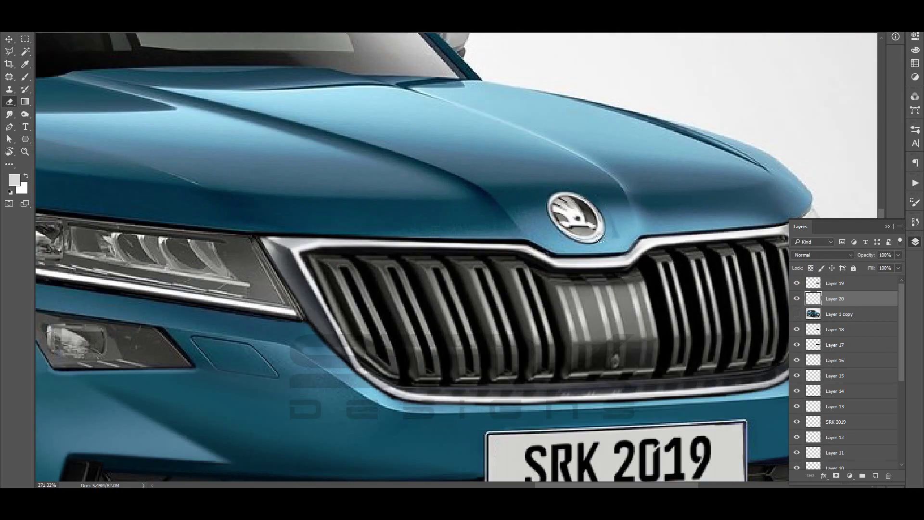
pyautogui.hotkey('ctrl', 't')
pyautogui.press('Return')
pyautogui.press('v')
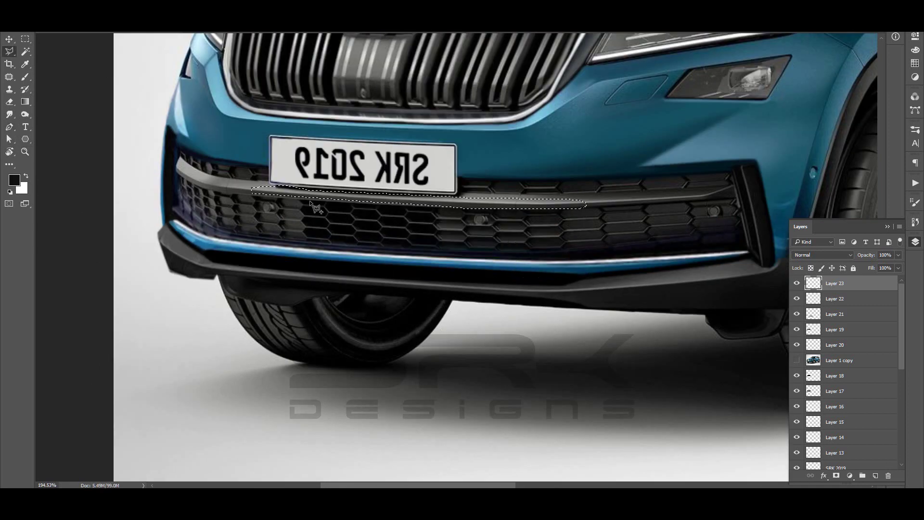
# Copy the selected trim strip to its own layer and place it on the lower bumper lip
pyautogui.hotkey('ctrl', 'j')
pyautogui.hotkey('ctrl', 't')
pyautogui.moveTo(342, 200); pyautogui.dragTo(415, 288)
pyautogui.press('Return')
# Erase the strip's excess and add new Layer 25 for vent detail on the zoomed-in bumper
pyautogui.press('e')
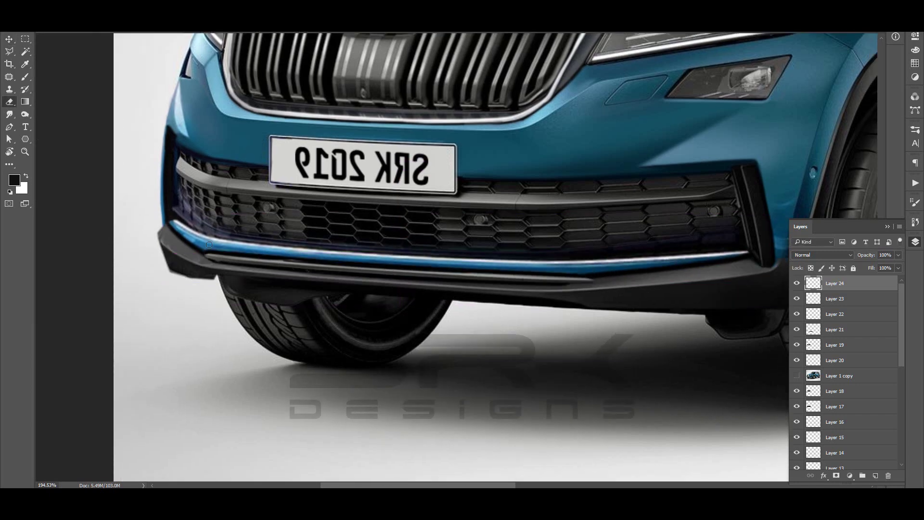
pyautogui.press('z')
pyautogui.moveTo(567, 291)
pyautogui.mouseDown()
pyautogui.moveTo(573, 221)
pyautogui.moveTo(534, 236)
pyautogui.mouseUp()
pyautogui.press('b')
pyautogui.hotkey('ctrl', 'shift', 'alt', 'n')
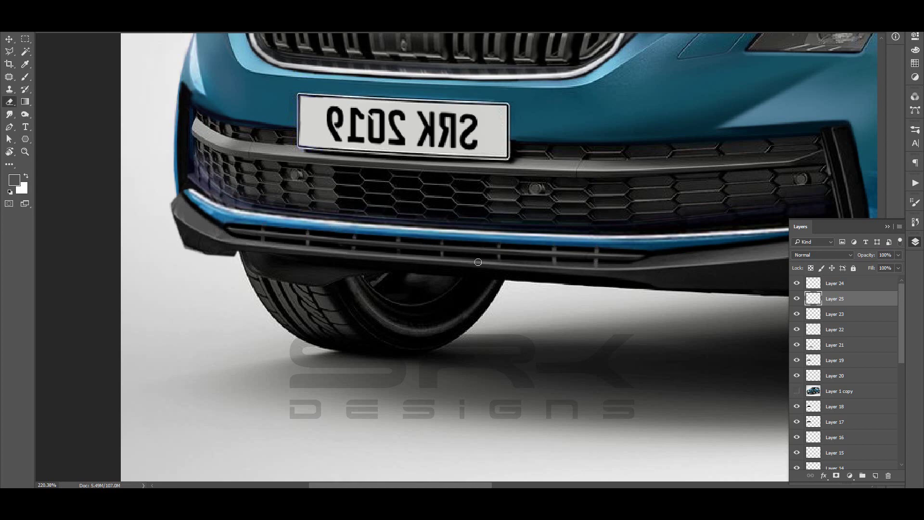
pyautogui.scroll(-10, 638, 265)
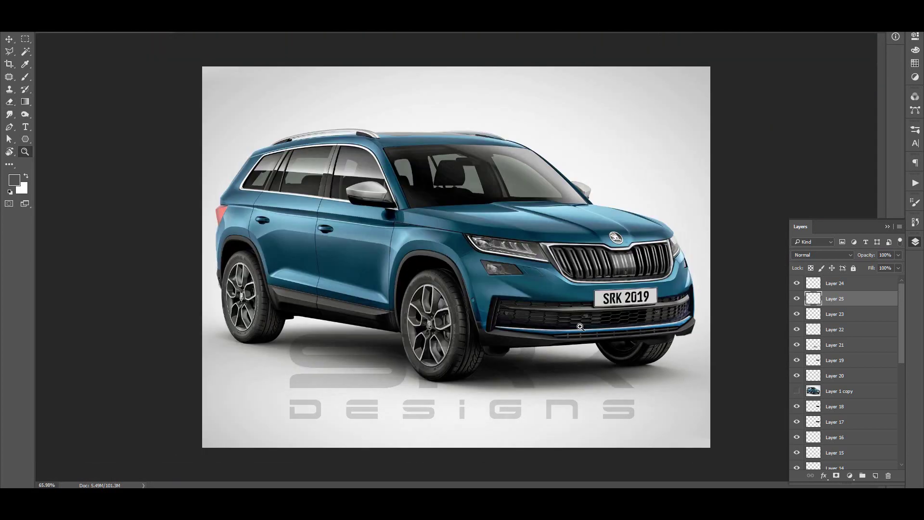
# Move and skew the multi-spoke wheel copy (Layer 26) to fit the front wheel
pyautogui.press('v')
pyautogui.moveTo(453, 289)
pyautogui.mouseDown()
pyautogui.moveTo(464, 308)
pyautogui.moveTo(465, 296)
pyautogui.mouseUp()
pyautogui.scroll(7, 464, 296)
pyautogui.hotkey('ctrl', 't')
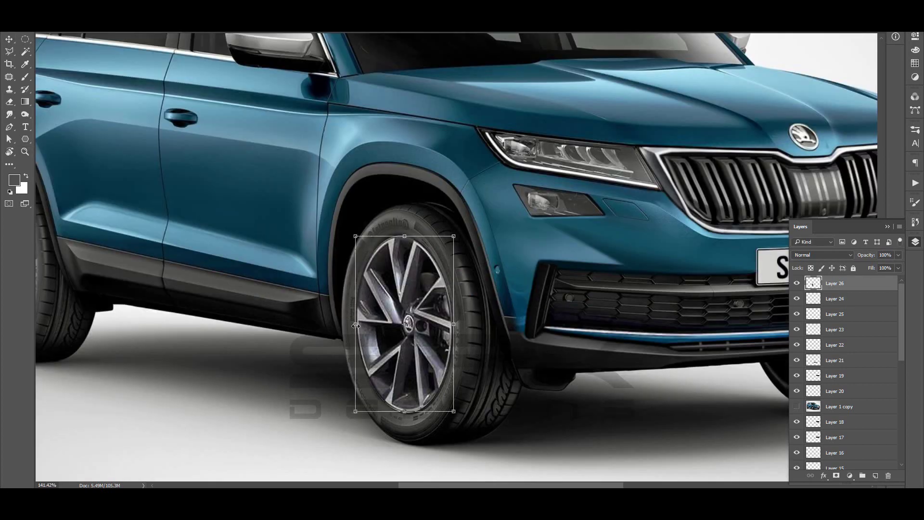
pyautogui.moveTo(404, 413); pyautogui.dragTo(405, 418)
pyautogui.press('Return')
# Duplicate the wheel onto the rear wheel, then cancel and delete that copy (Layer 27)
pyautogui.hotkey('ctrl', 'j')
pyautogui.scroll(-5, 406, 418)
pyautogui.scroll(3, 405, 419)
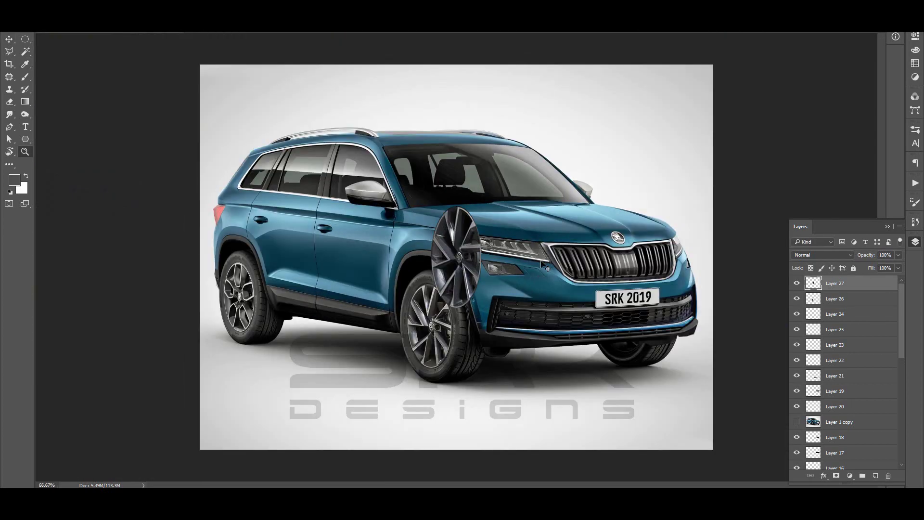
pyautogui.moveTo(447, 318); pyautogui.dragTo(393, 268)
pyautogui.hotkey('ctrl', 't')
pyautogui.scroll(3, 420, 261)
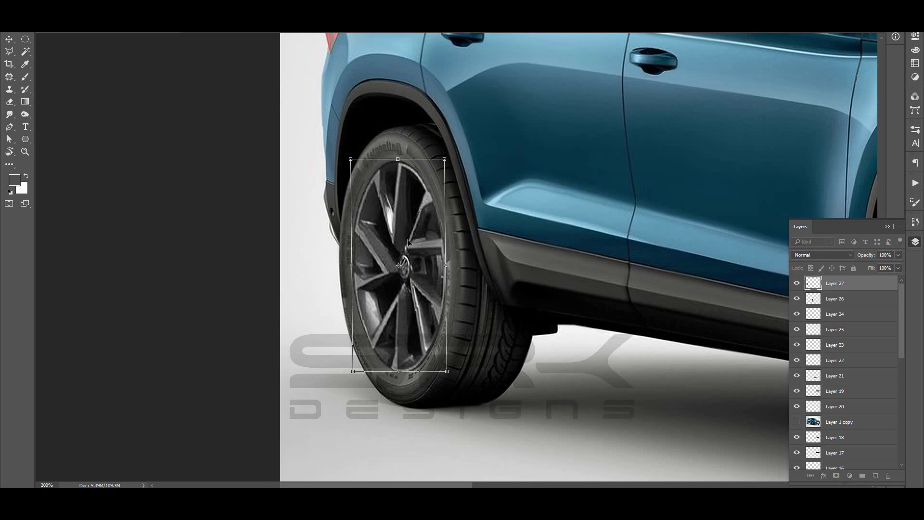
pyautogui.press('Escape')
pyautogui.press('Delete')
pyautogui.scroll(-6, 70, 167)
pyautogui.press('l')
pyautogui.hotkey('alt', '[')
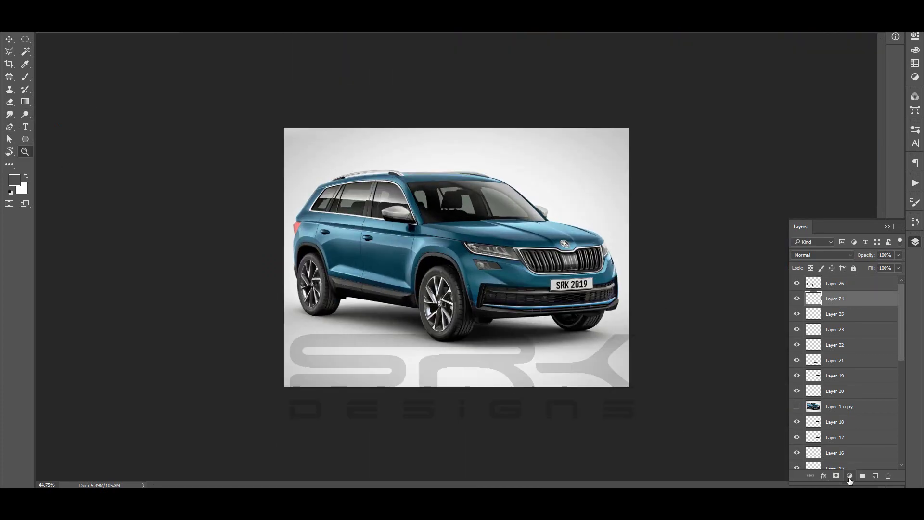
pyautogui.scroll(10, 481, 297)
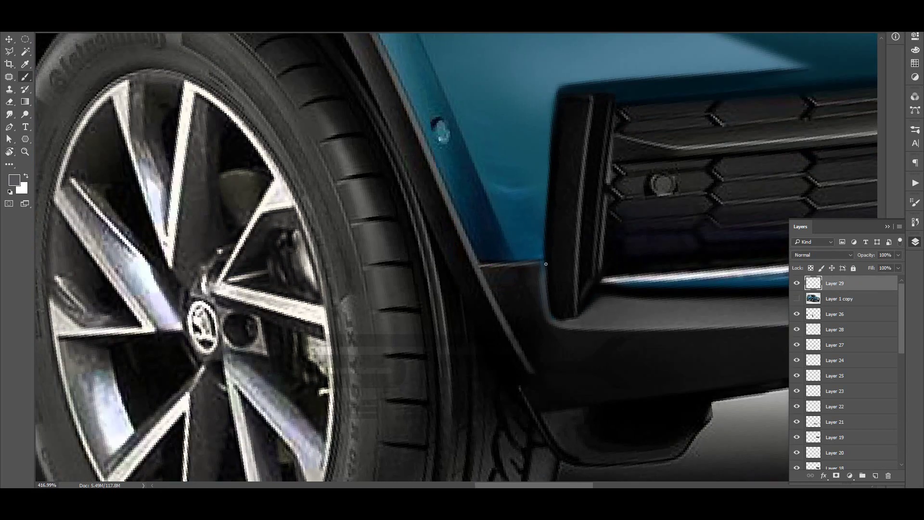
# Sample a dark car colour and brush touch-ups around the front wheel arch and bumper corner
pyautogui.keyDown('alt'); pyautogui.click(546, 264); pyautogui.keyUp('alt')
pyautogui.moveTo(545, 264); pyautogui.dragTo(499, 324)
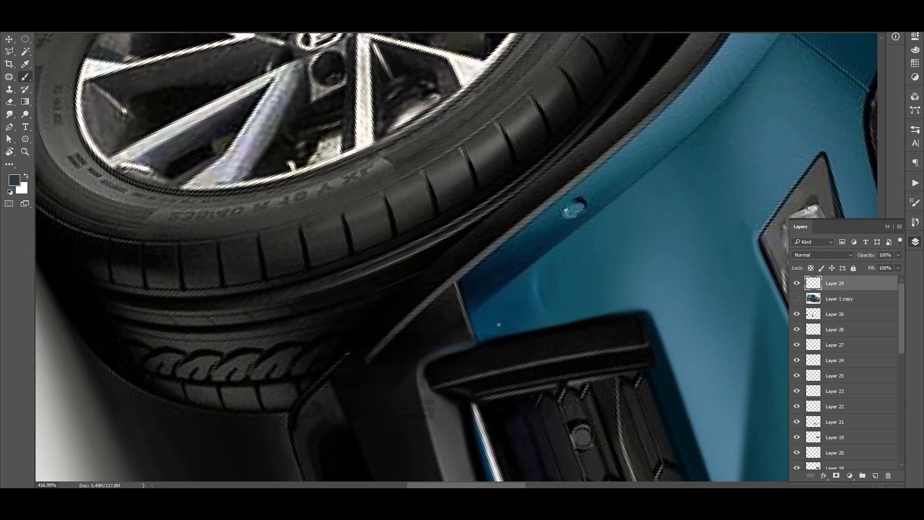
pyautogui.press('r')
pyautogui.moveTo(429, 367); pyautogui.dragTo(443, 234)
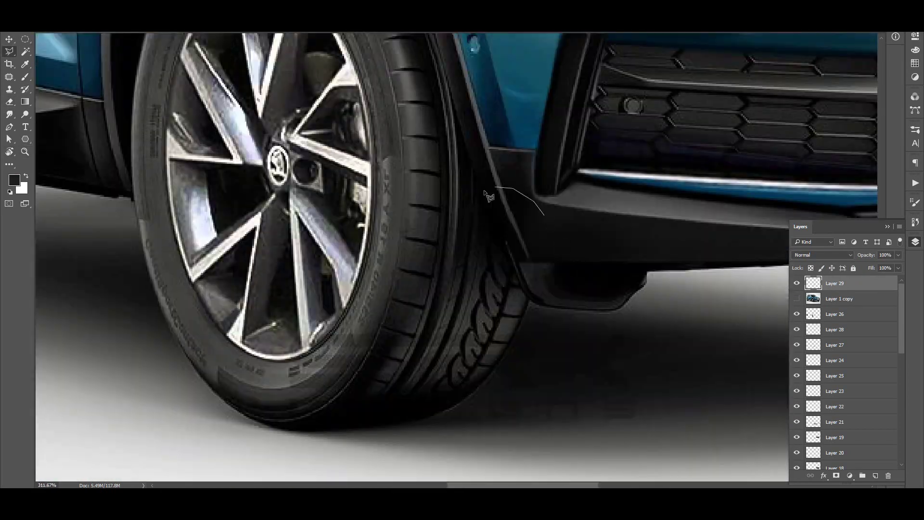
pyautogui.press('r')
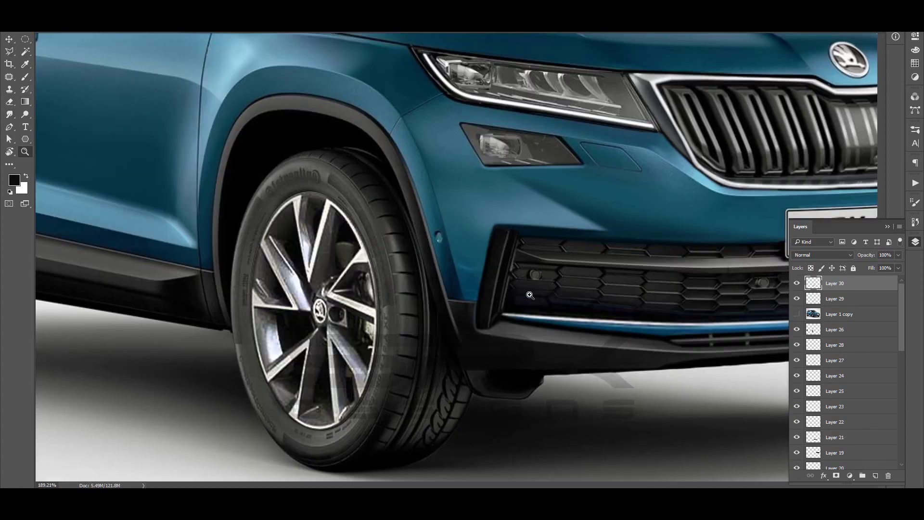
pyautogui.moveTo(552, 243); pyautogui.dragTo(559, 247)
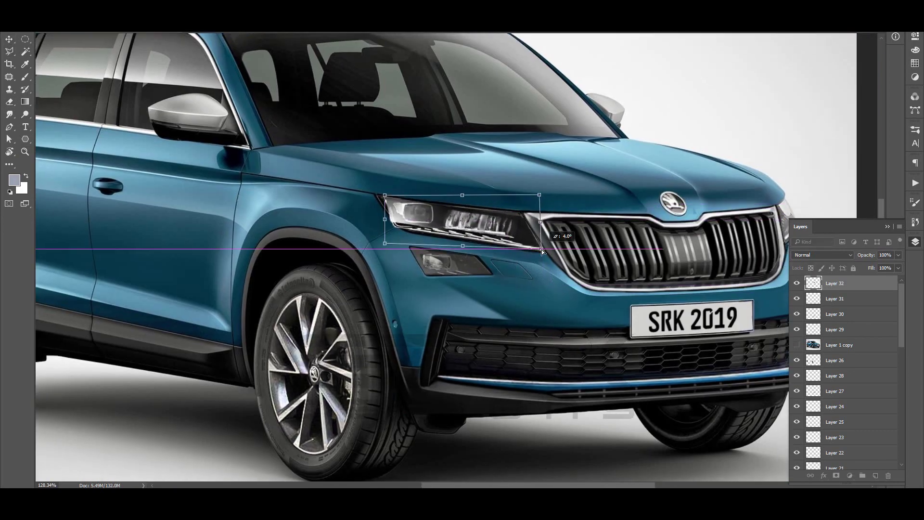
# Apply Hue/Saturation with Hue +13, Saturation -41, Lightness +78 to the grouped car layers
pyautogui.rightClick(476, 224)
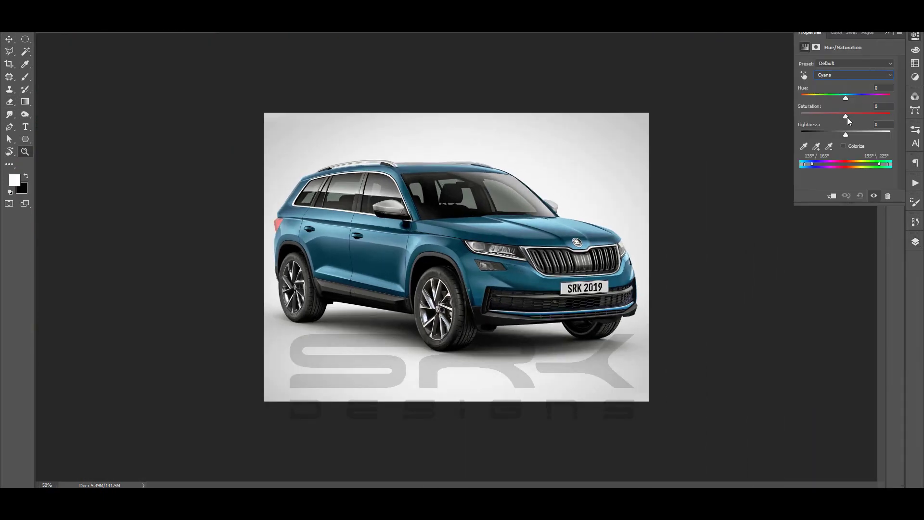
pyautogui.moveTo(845, 117)
pyautogui.mouseDown()
pyautogui.moveTo(829, 116)
pyautogui.moveTo(851, 100)
pyautogui.mouseUp()
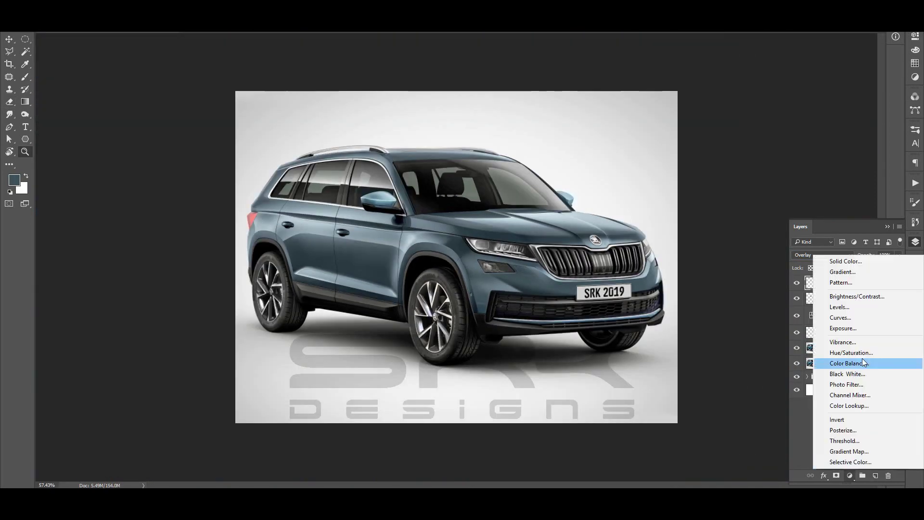
# Set a further Hue/Saturation adjustment's Master hue to +2 for a bluer slate grey
pyautogui.click(862, 363)
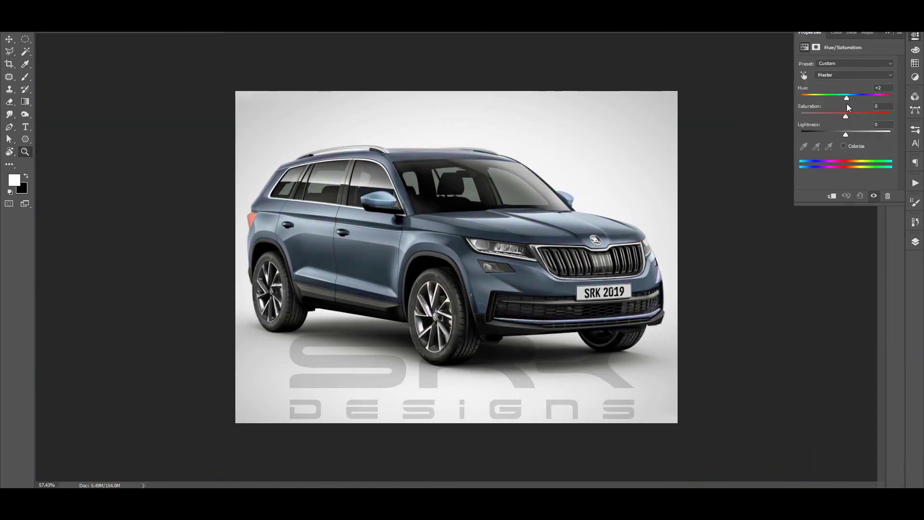